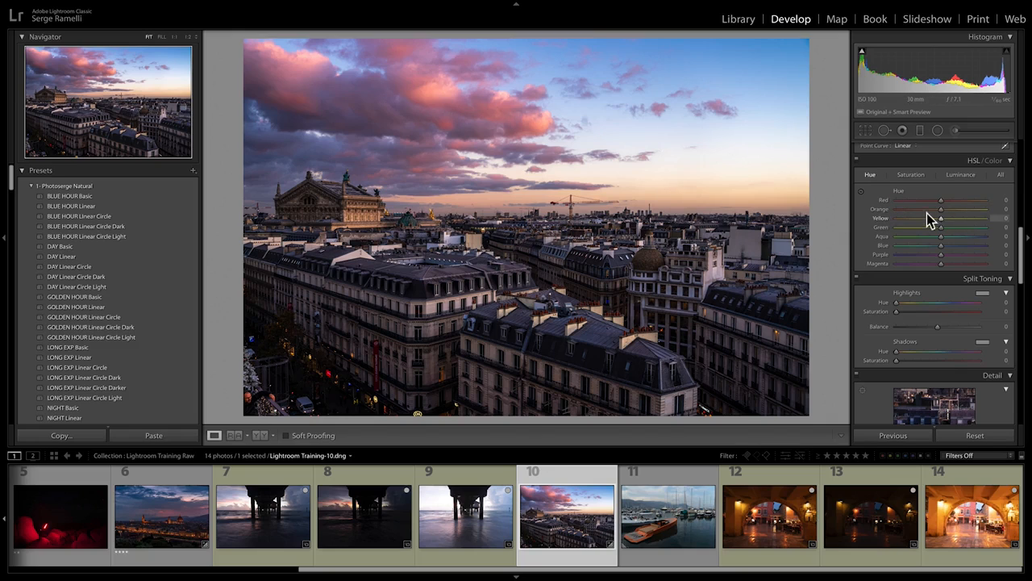
Step: Try out different hue shifts on the Red and Orange ranges, ending at Red +6 and Orange +1
{"action": "left_click_drag", "start_coordinate": [941, 210], "coordinate": [917, 202]}
{"action": "left_click_drag", "start_coordinate": [918, 199], "coordinate": [945, 202]}
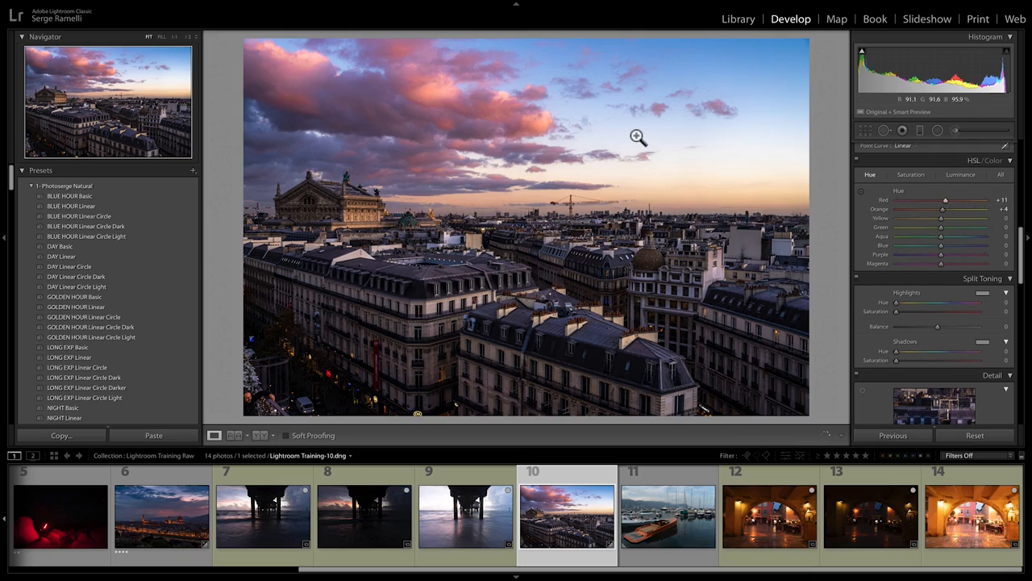
{"action": "left_click", "coordinate": [943, 202]}
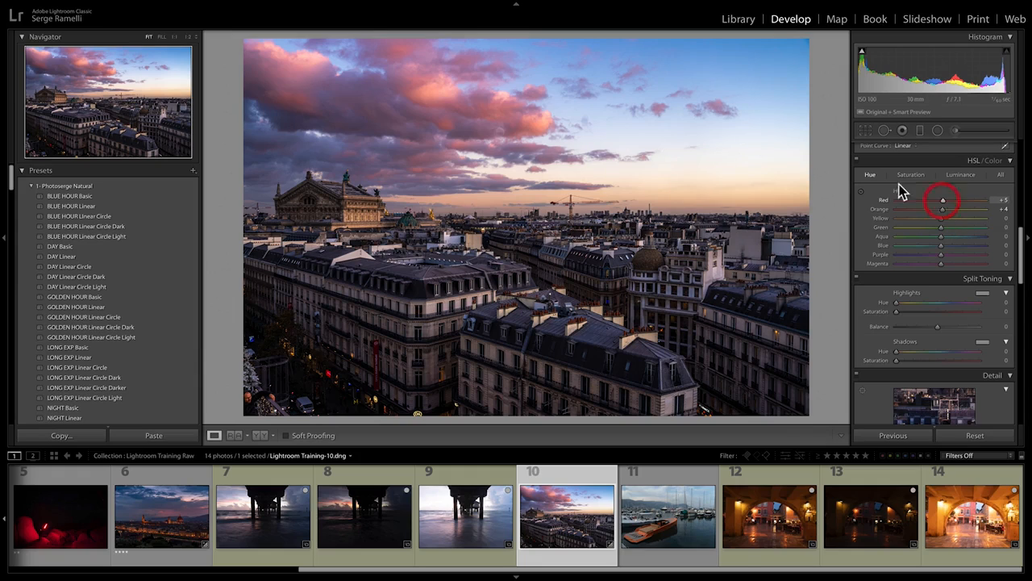
{"action": "double_click", "coordinate": [942, 209]}
Step: Shift the hue of the pink clouds with targeted adjustment to Red +19, Orange -2 and Yellow -15
{"action": "left_click", "coordinate": [862, 192]}
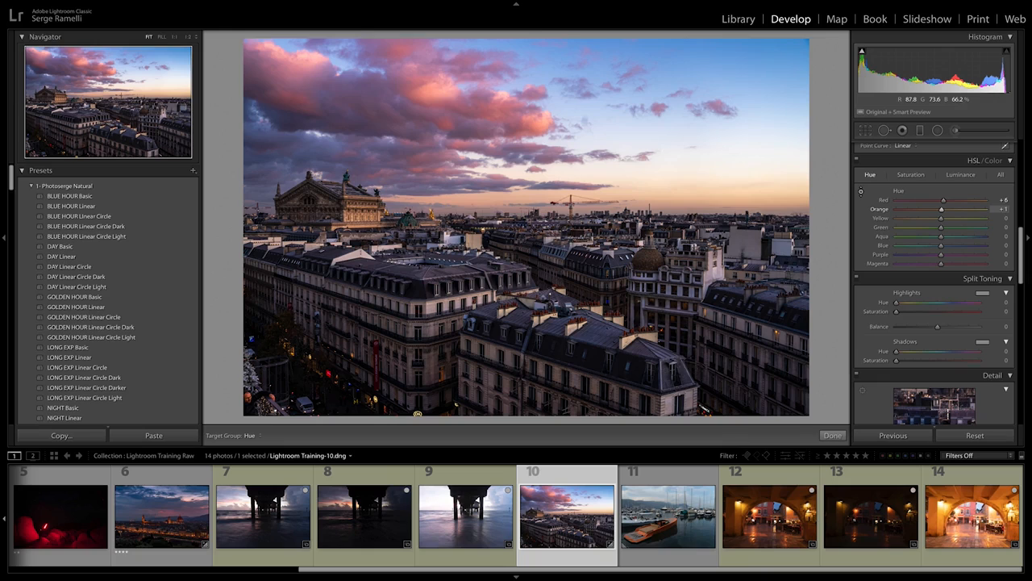
{"action": "left_click_drag", "start_coordinate": [417, 413], "coordinate": [417, 413]}
{"action": "left_click_drag", "start_coordinate": [417, 413], "coordinate": [417, 412]}
{"action": "left_click_drag", "start_coordinate": [691, 200], "coordinate": [691, 197]}
{"action": "left_click_drag", "start_coordinate": [417, 413], "coordinate": [417, 412]}
{"action": "left_click_drag", "start_coordinate": [417, 413], "coordinate": [417, 414]}
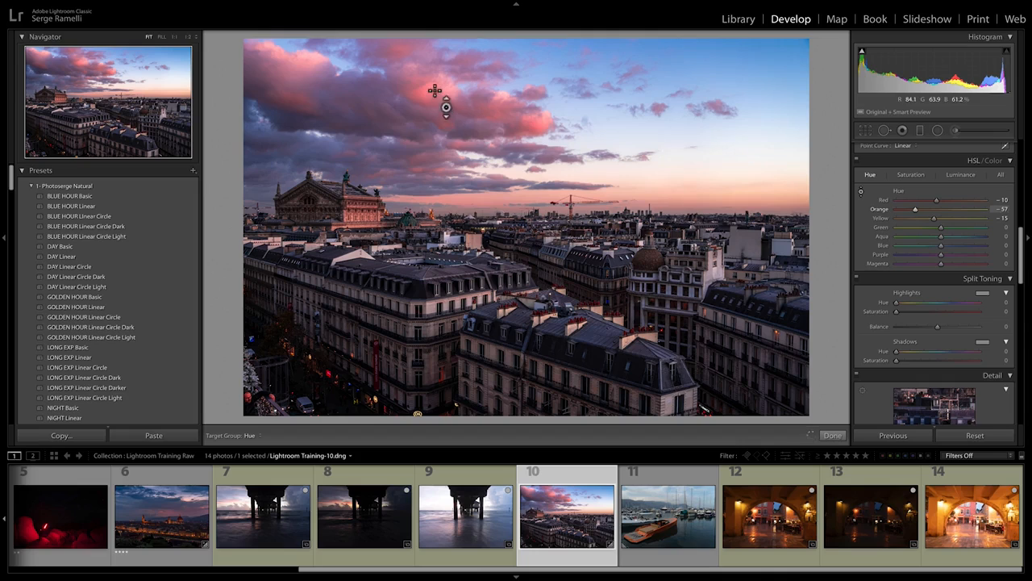
{"action": "left_click_drag", "start_coordinate": [435, 91], "coordinate": [435, 66]}
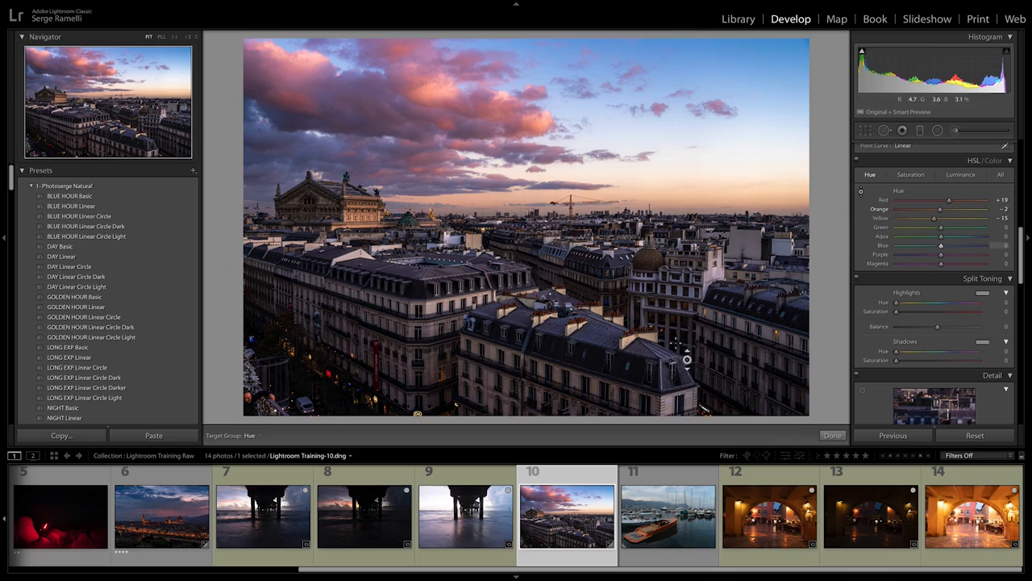
Step: Experiment with turquoise hues in the blue sky, settling on Blue -6, Purple -1 and Yellow -14
{"action": "mouse_move", "coordinate": [944, 252]}
{"action": "left_mouse_down"}
{"action": "mouse_move", "coordinate": [927, 254]}
{"action": "mouse_move", "coordinate": [943, 253]}
{"action": "left_mouse_up"}
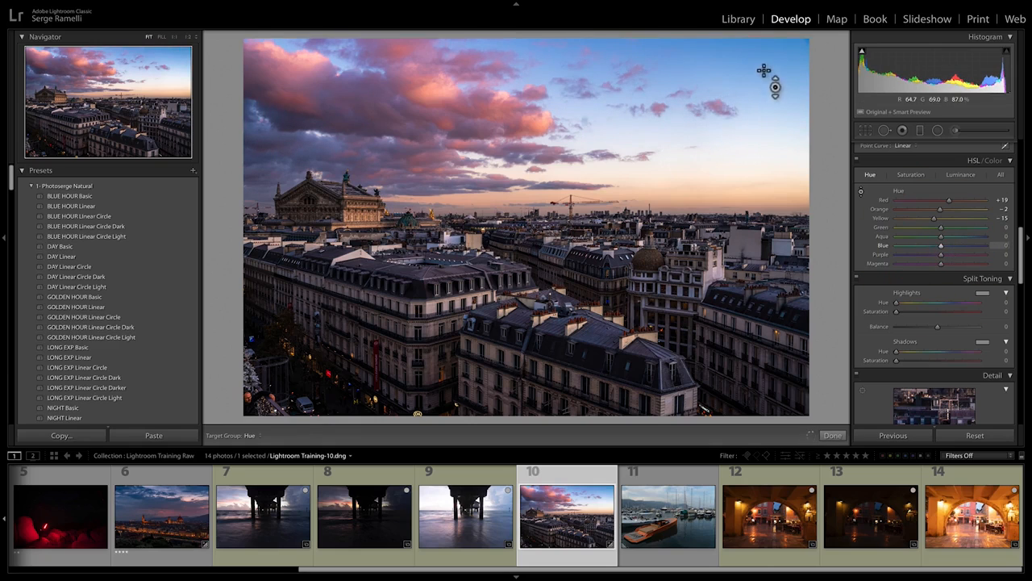
{"action": "left_click_drag", "start_coordinate": [770, 80], "coordinate": [769, 137]}
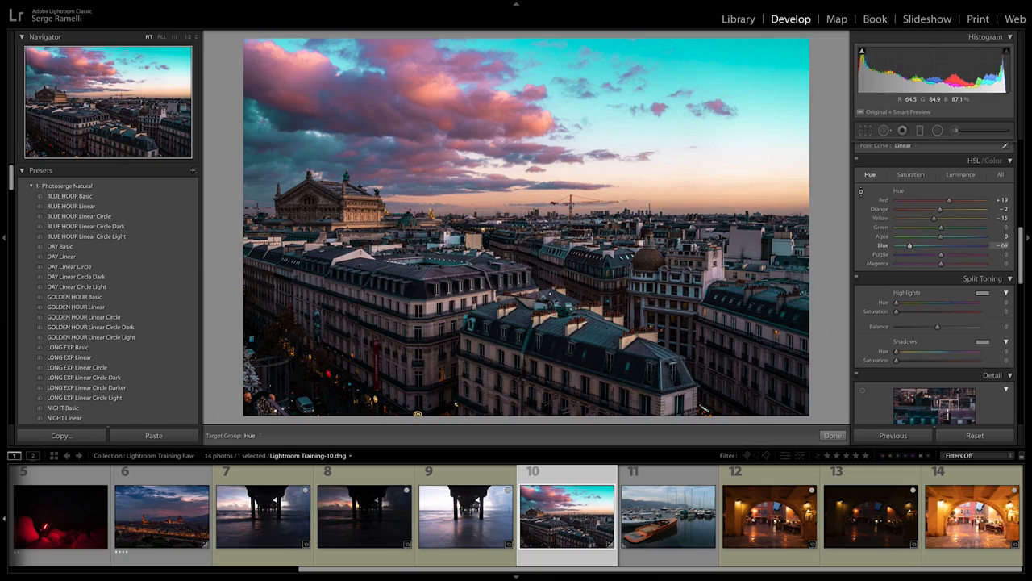
{"action": "left_click_drag", "start_coordinate": [910, 246], "coordinate": [936, 245]}
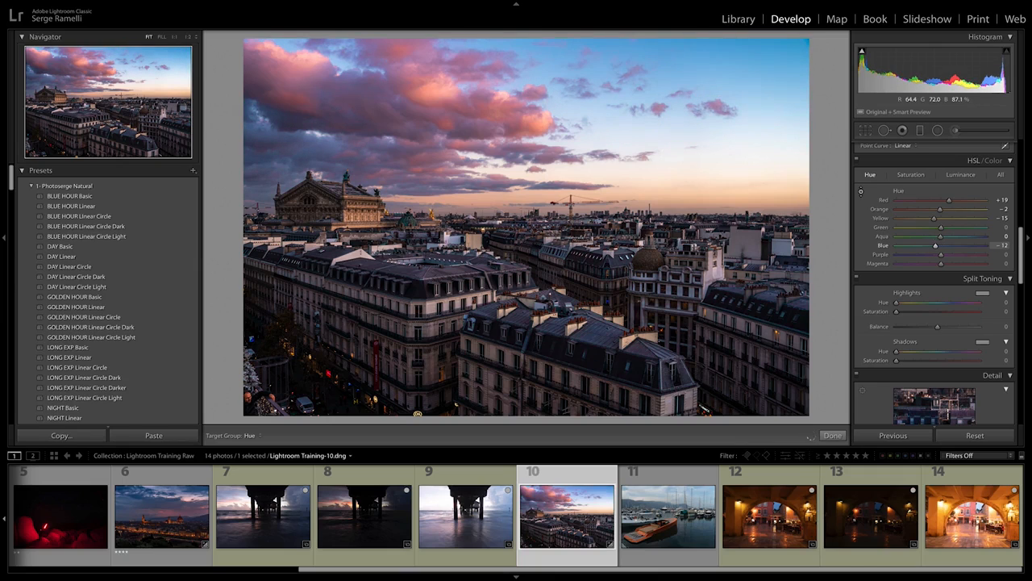
{"action": "left_click", "coordinate": [939, 247]}
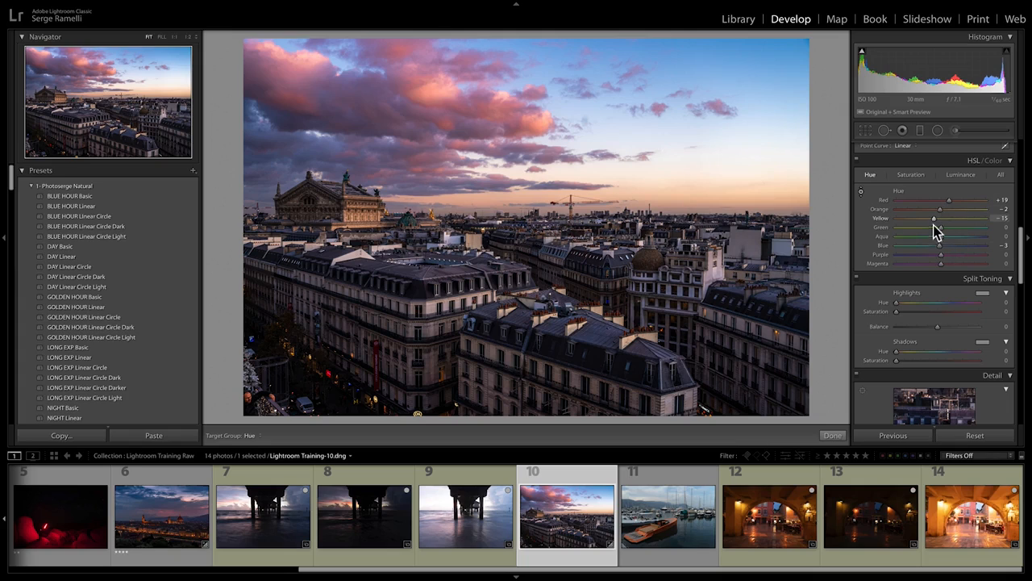
{"action": "left_click_drag", "start_coordinate": [934, 218], "coordinate": [936, 218]}
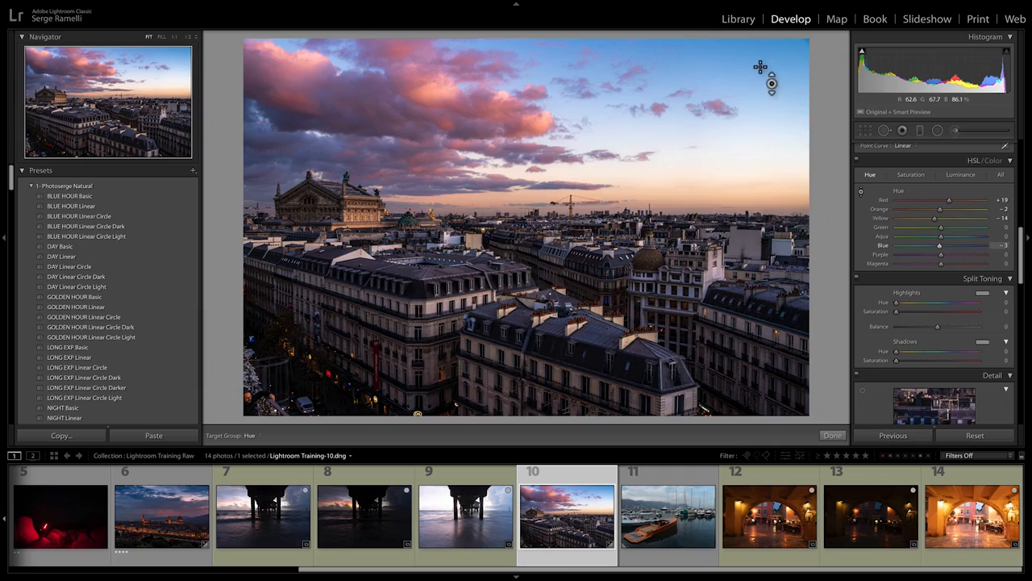
{"action": "left_click_drag", "start_coordinate": [760, 67], "coordinate": [762, 88]}
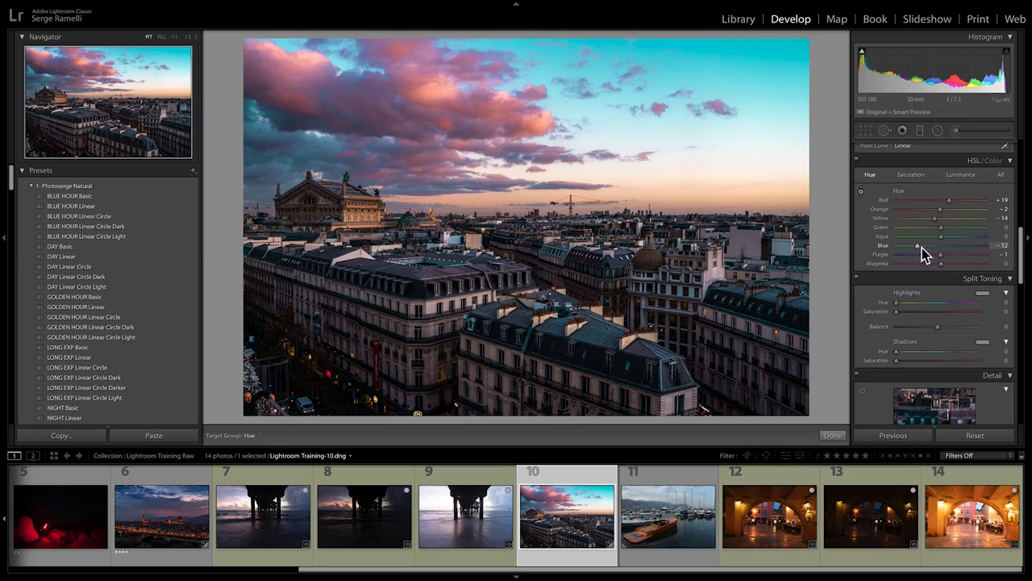
{"action": "left_click_drag", "start_coordinate": [919, 246], "coordinate": [930, 246]}
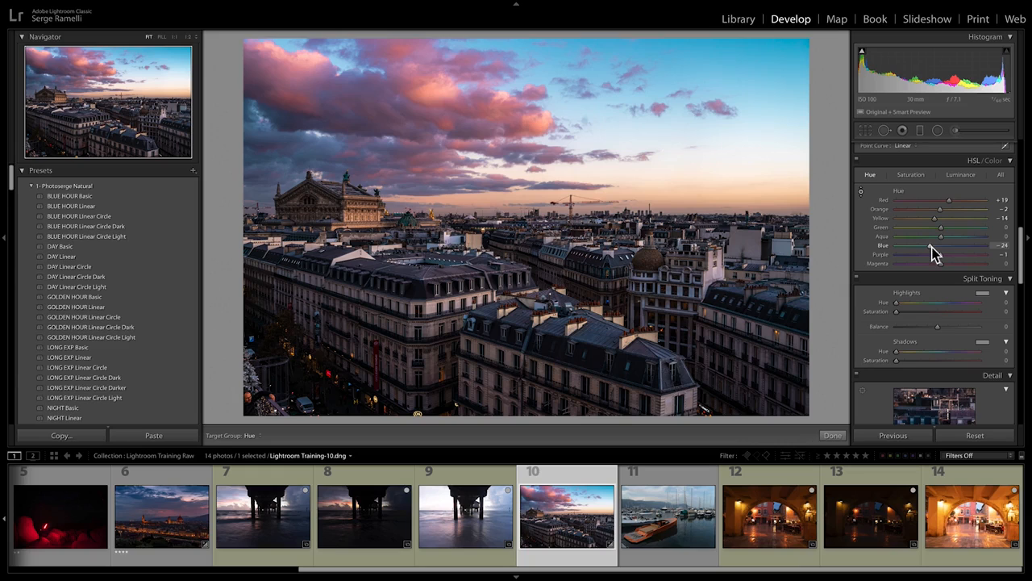
{"action": "left_click_drag", "start_coordinate": [932, 247], "coordinate": [940, 249]}
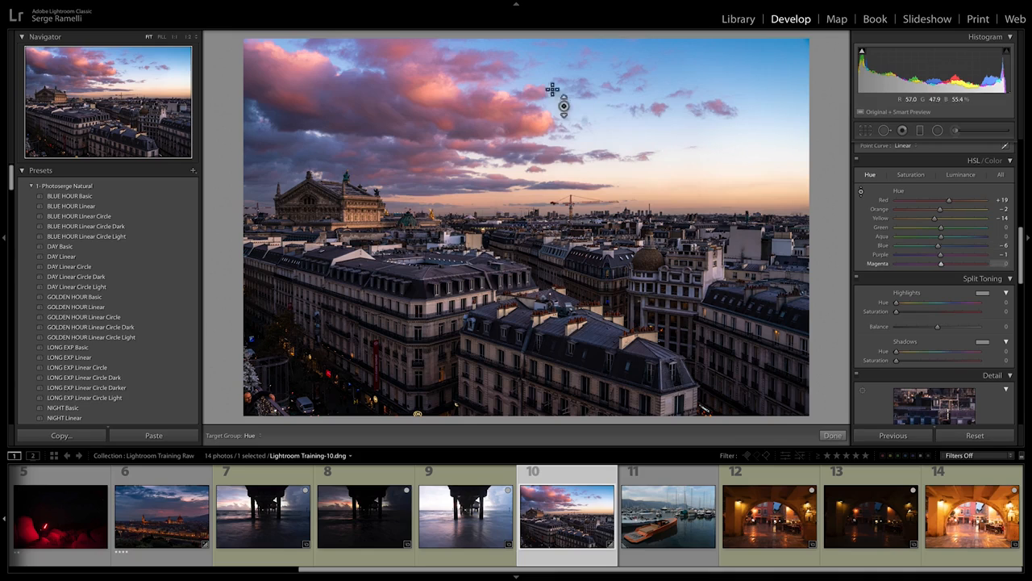
Step: Fine-tune the hues to Red +17, Orange -4 and Blue -2, and compare the photo with the HSL adjustments off and on
{"action": "mouse_move", "coordinate": [437, 88]}
{"action": "left_mouse_down"}
{"action": "mouse_move", "coordinate": [438, 79]}
{"action": "mouse_move", "coordinate": [429, 92]}
{"action": "left_mouse_up"}
{"action": "left_click_drag", "start_coordinate": [686, 77], "coordinate": [686, 86]}
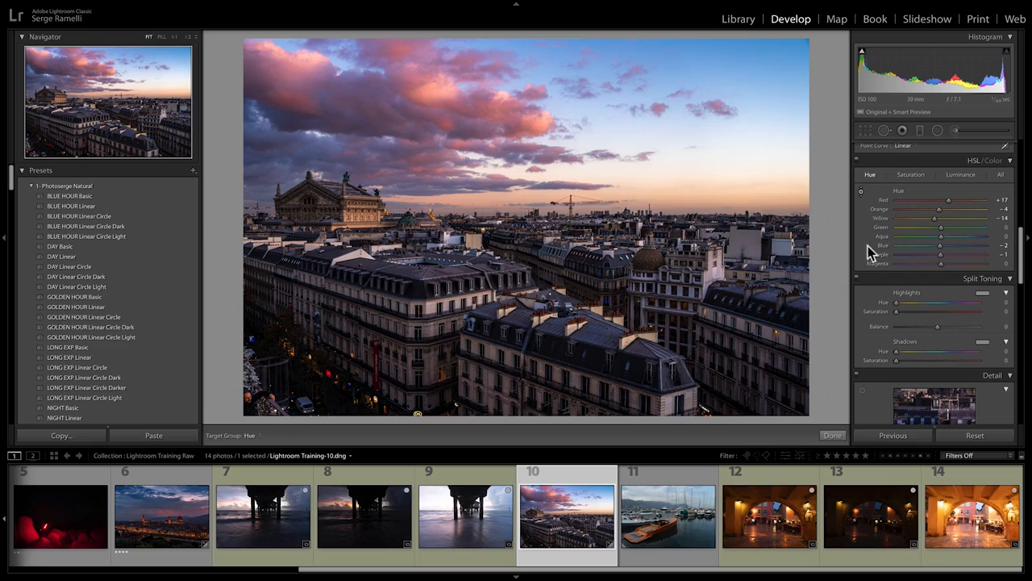
{"action": "left_click", "coordinate": [857, 160]}
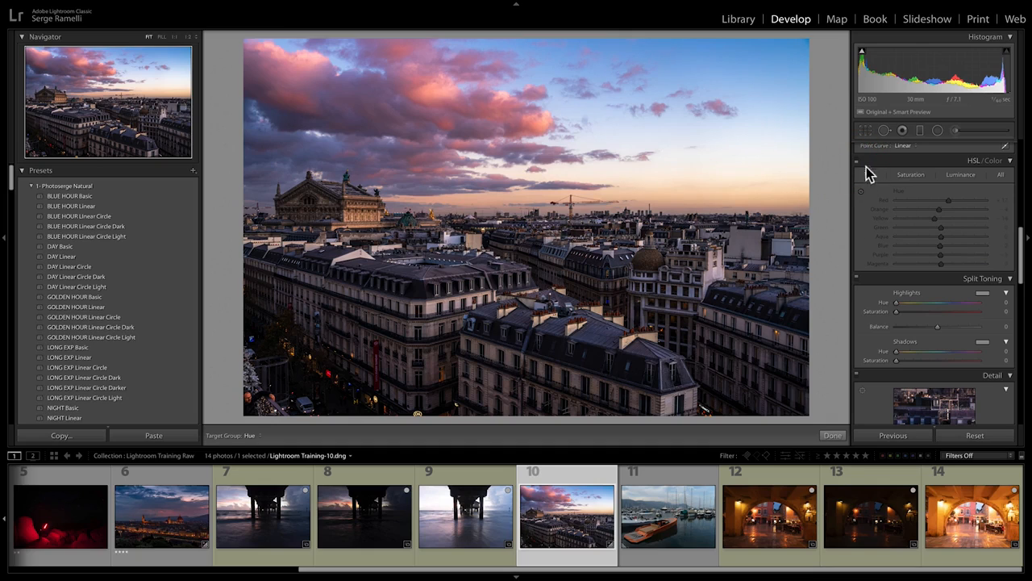
{"action": "left_click", "coordinate": [857, 161]}
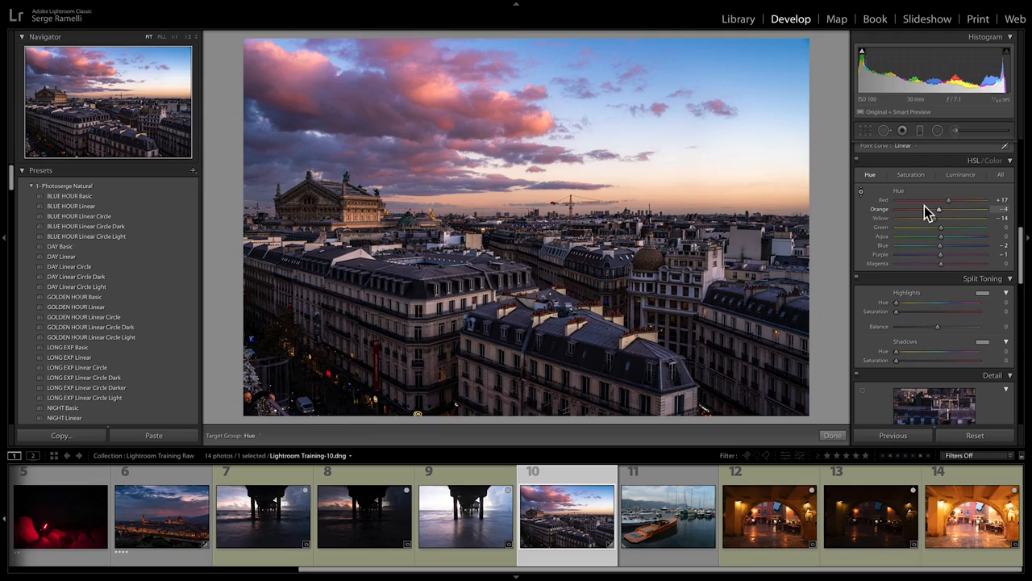
Step: Try Saturation at -100 for the Magenta, Blue, Aqua and Green ranges, resetting each of them to 0
{"action": "left_click", "coordinate": [912, 175]}
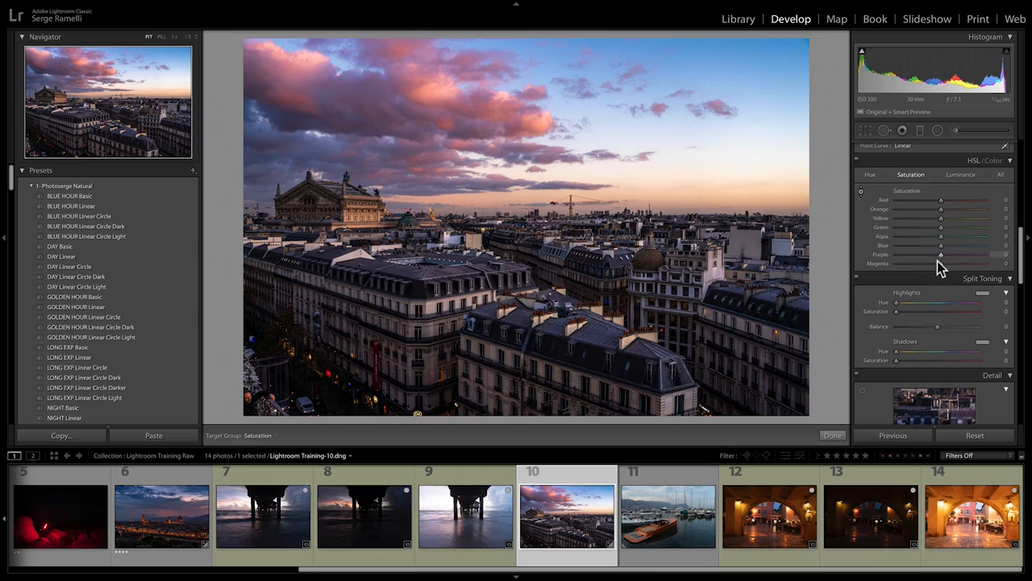
{"action": "left_click_drag", "start_coordinate": [940, 263], "coordinate": [859, 267]}
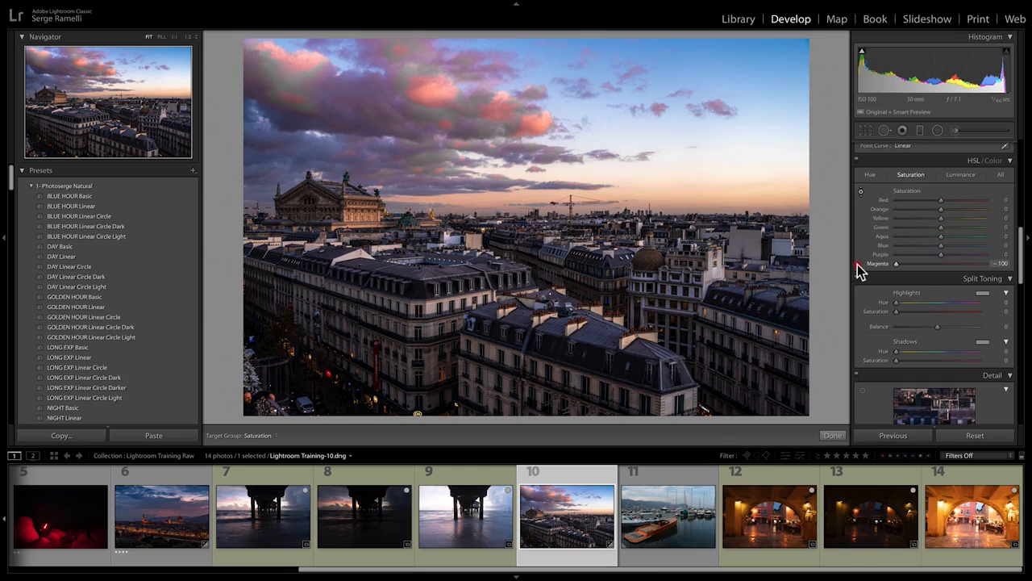
{"action": "double_click", "coordinate": [941, 264]}
{"action": "left_click_drag", "start_coordinate": [941, 246], "coordinate": [843, 249]}
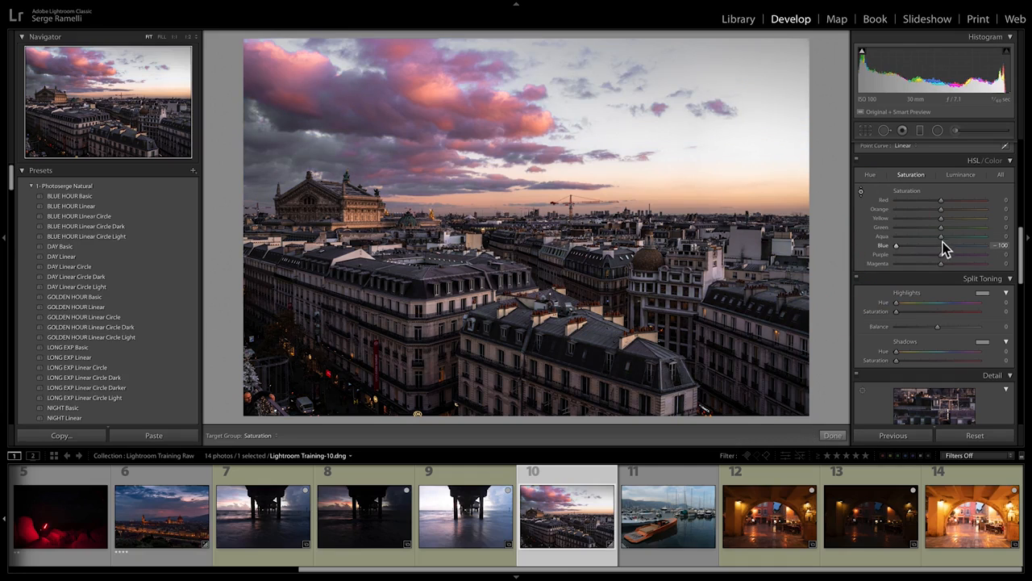
{"action": "left_click_drag", "start_coordinate": [941, 237], "coordinate": [863, 243]}
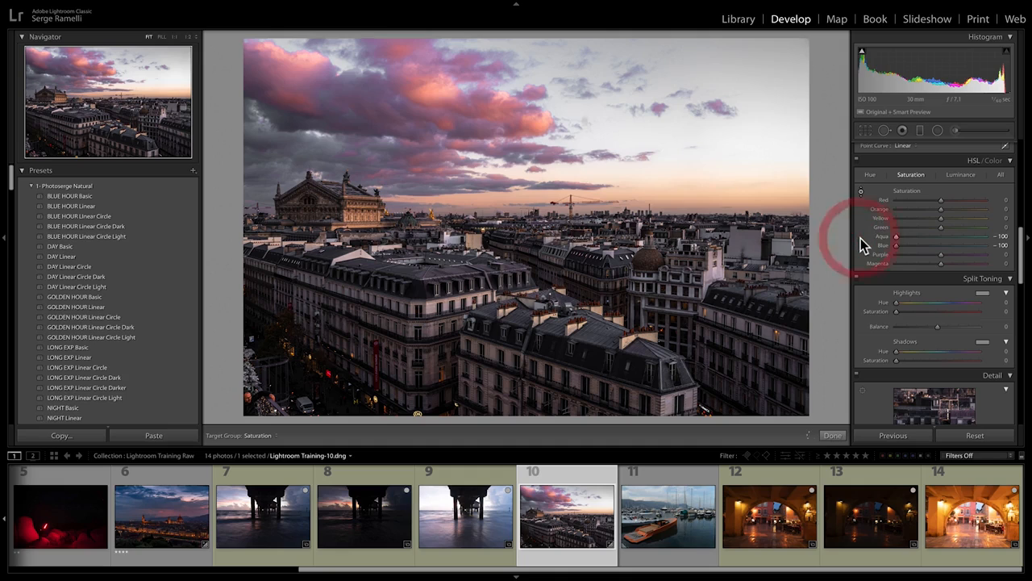
{"action": "left_click_drag", "start_coordinate": [940, 228], "coordinate": [876, 232]}
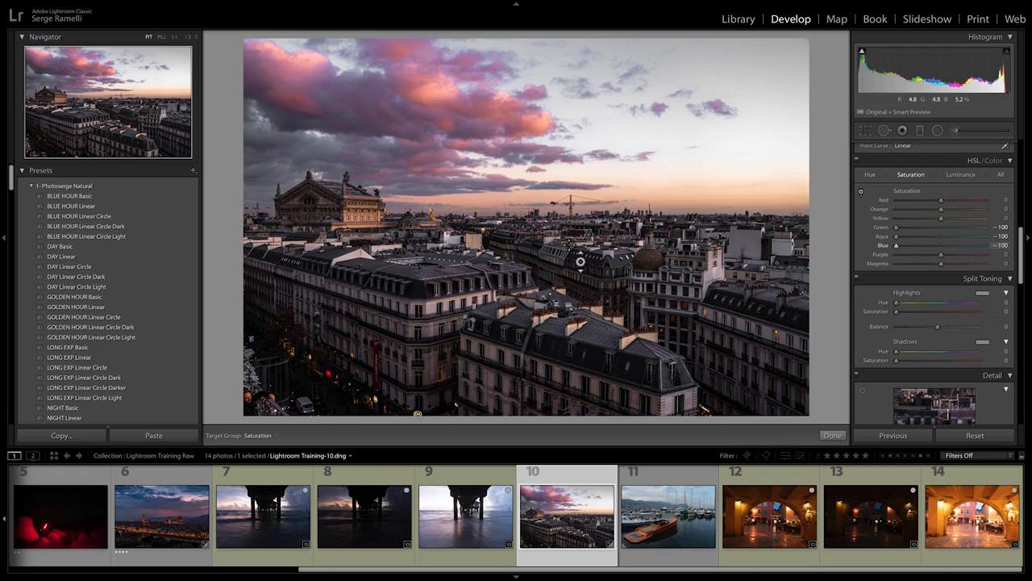
{"action": "double_click", "coordinate": [897, 228]}
{"action": "double_click", "coordinate": [897, 237]}
{"action": "double_click", "coordinate": [899, 247]}
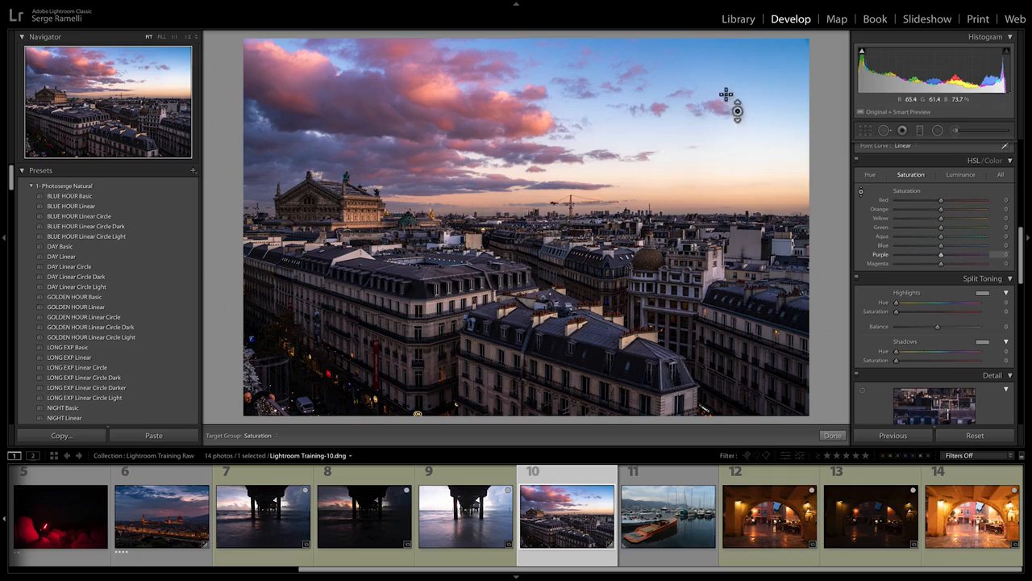
Step: Adjust the saturation of the sky and clouds with targeted adjustment to Red +16, Orange -16 and Blue +13
{"action": "left_click_drag", "start_coordinate": [758, 87], "coordinate": [758, 60]}
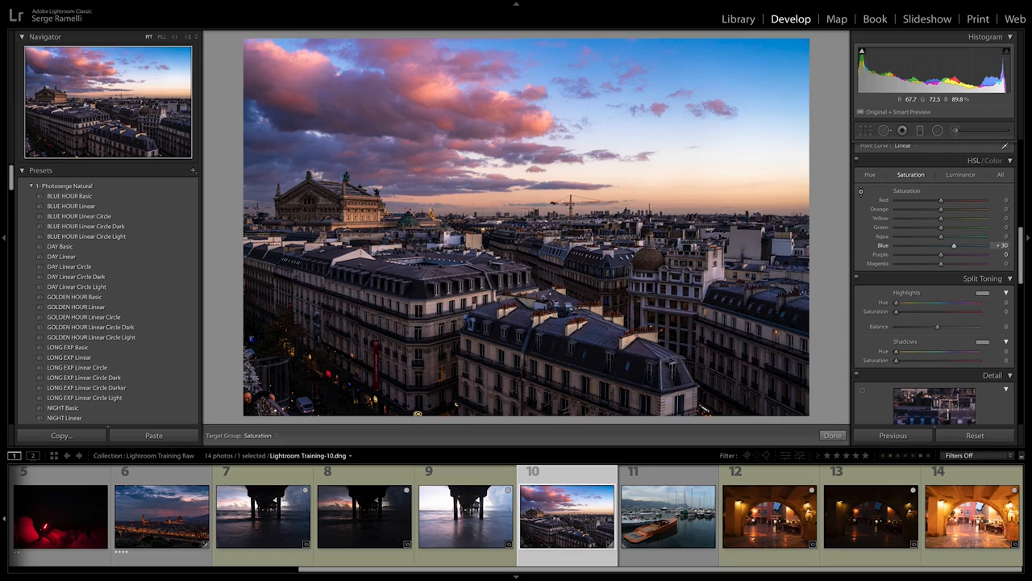
{"action": "left_click_drag", "start_coordinate": [758, 65], "coordinate": [758, 105]}
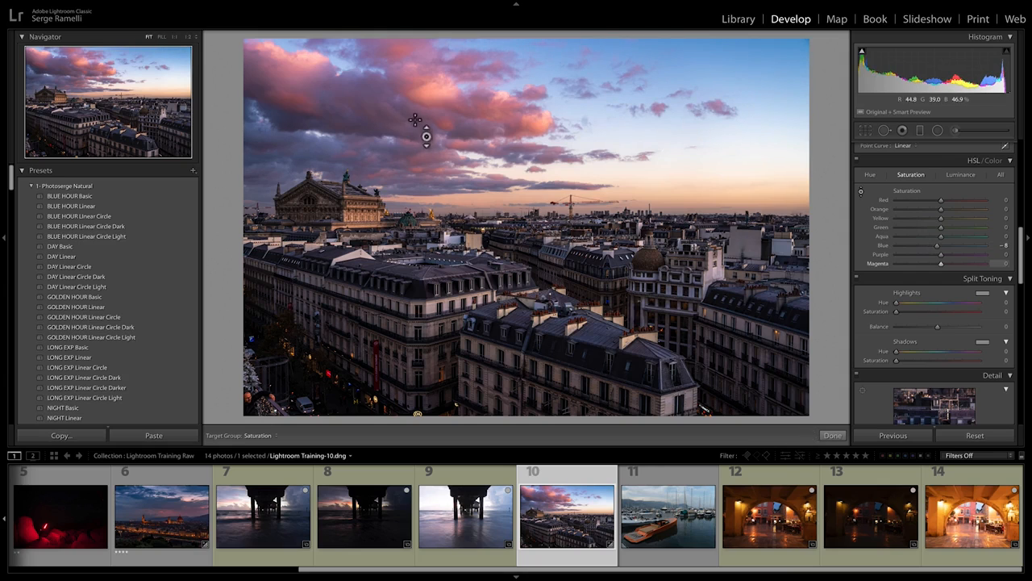
{"action": "left_click_drag", "start_coordinate": [434, 97], "coordinate": [434, 89]}
{"action": "left_click_drag", "start_coordinate": [434, 97], "coordinate": [434, 99]}
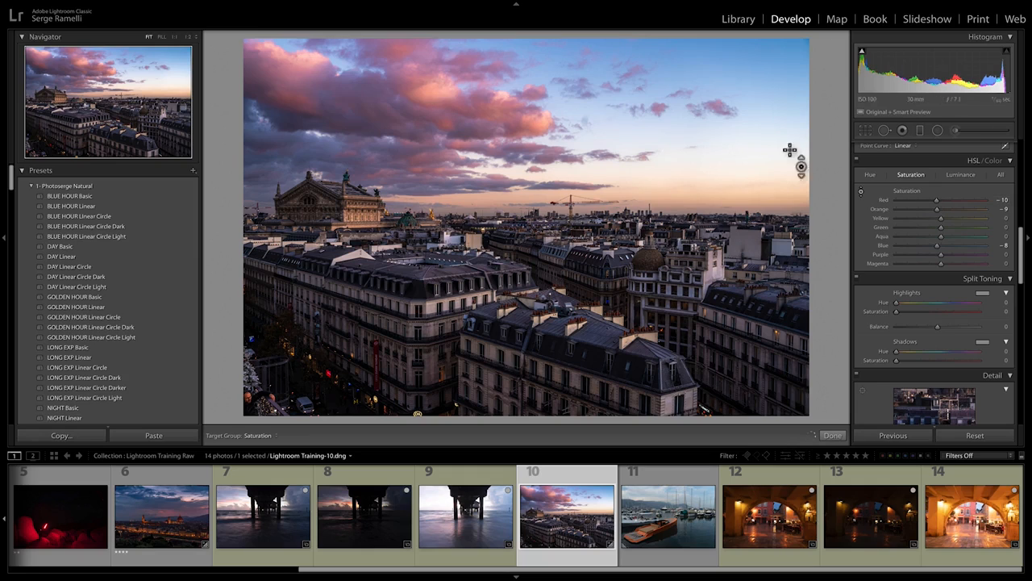
{"action": "mouse_move", "coordinate": [937, 201]}
{"action": "left_mouse_down"}
{"action": "mouse_move", "coordinate": [948, 201]}
{"action": "mouse_move", "coordinate": [937, 201]}
{"action": "left_mouse_up"}
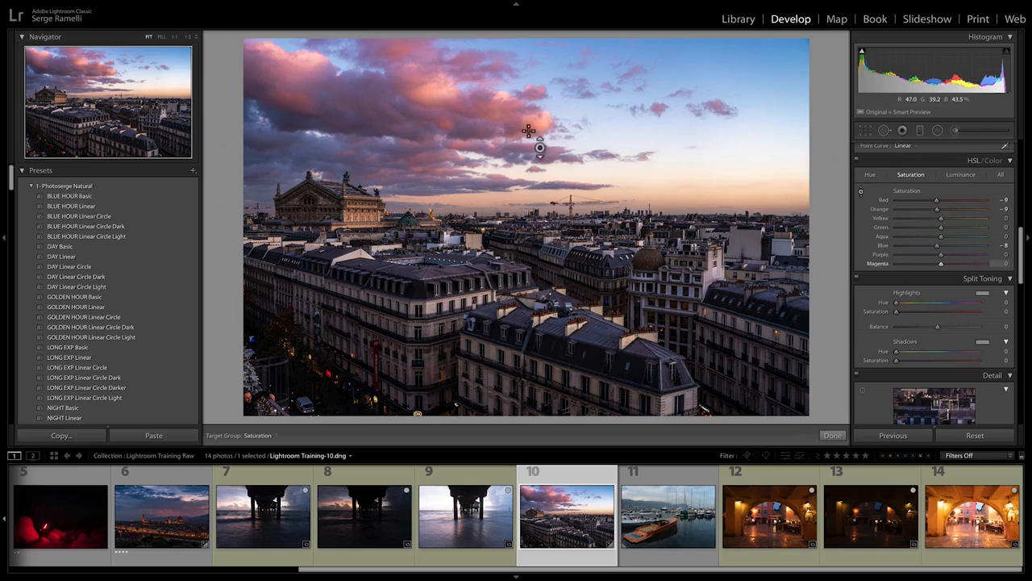
{"action": "left_click_drag", "start_coordinate": [537, 142], "coordinate": [537, 140]}
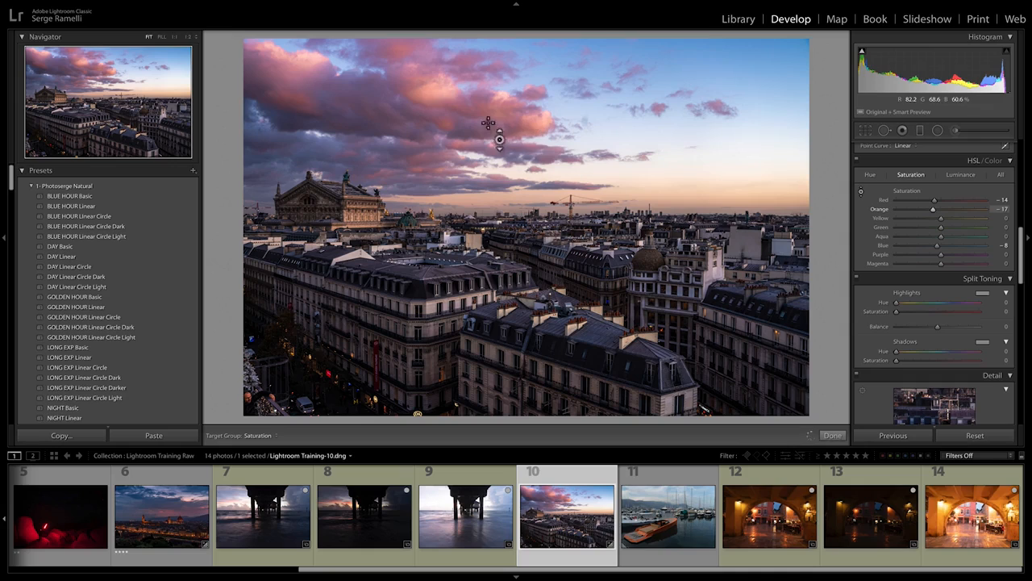
{"action": "left_click_drag", "start_coordinate": [439, 106], "coordinate": [439, 101]}
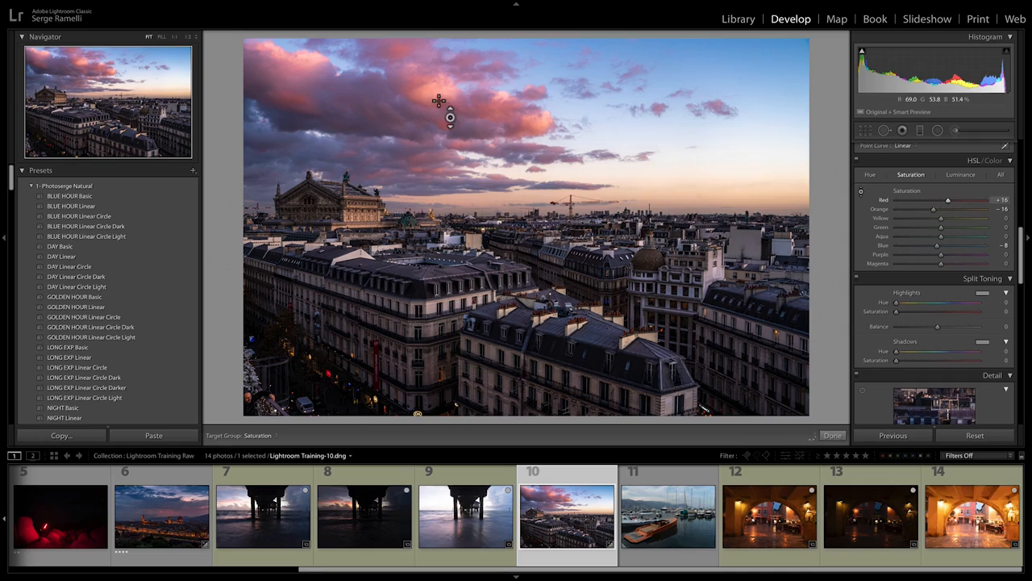
{"action": "left_click_drag", "start_coordinate": [689, 78], "coordinate": [718, 79]}
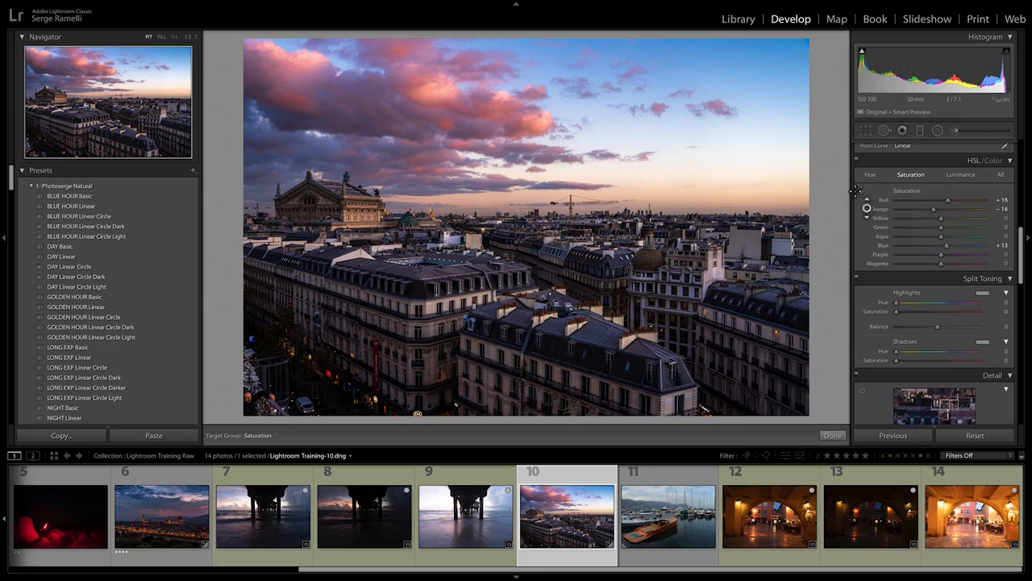
Step: Try darkening the blue sky to a Blue luminance of -78 with targeted adjustment, and inspect the sky at 1:1
{"action": "left_click", "coordinate": [963, 176]}
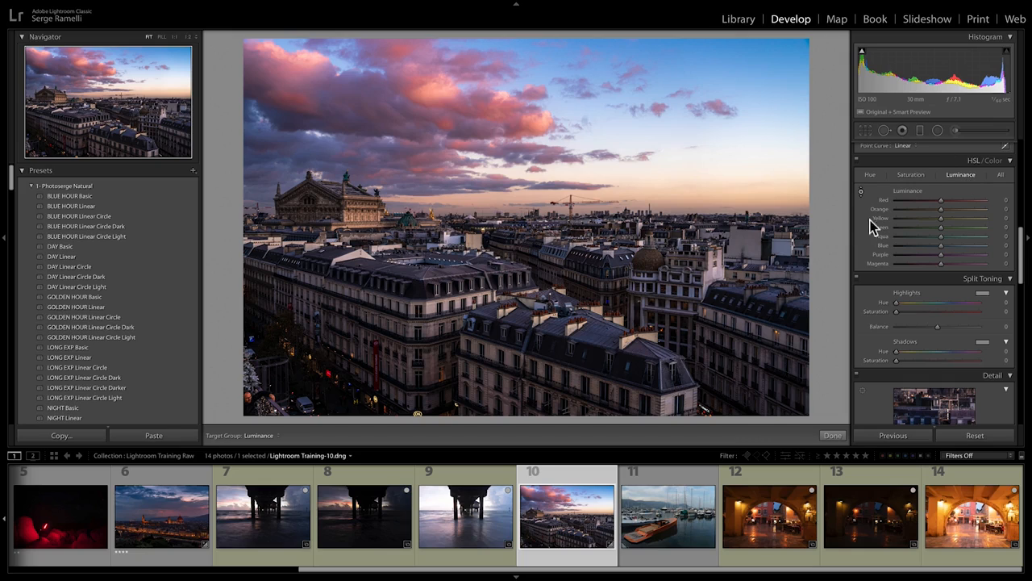
{"action": "left_click", "coordinate": [861, 192]}
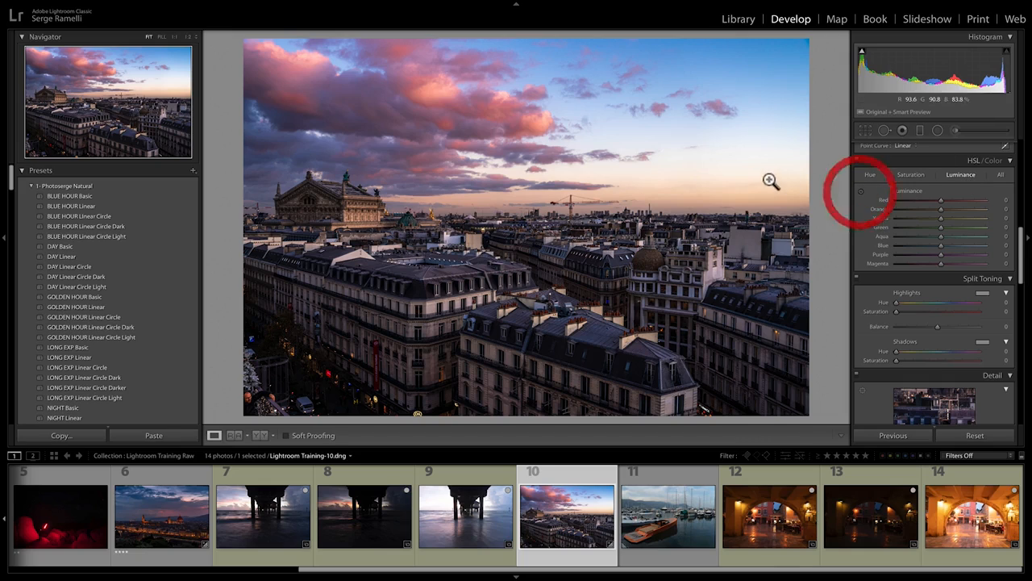
{"action": "left_click", "coordinate": [860, 192]}
{"action": "left_click_drag", "start_coordinate": [779, 81], "coordinate": [779, 114]}
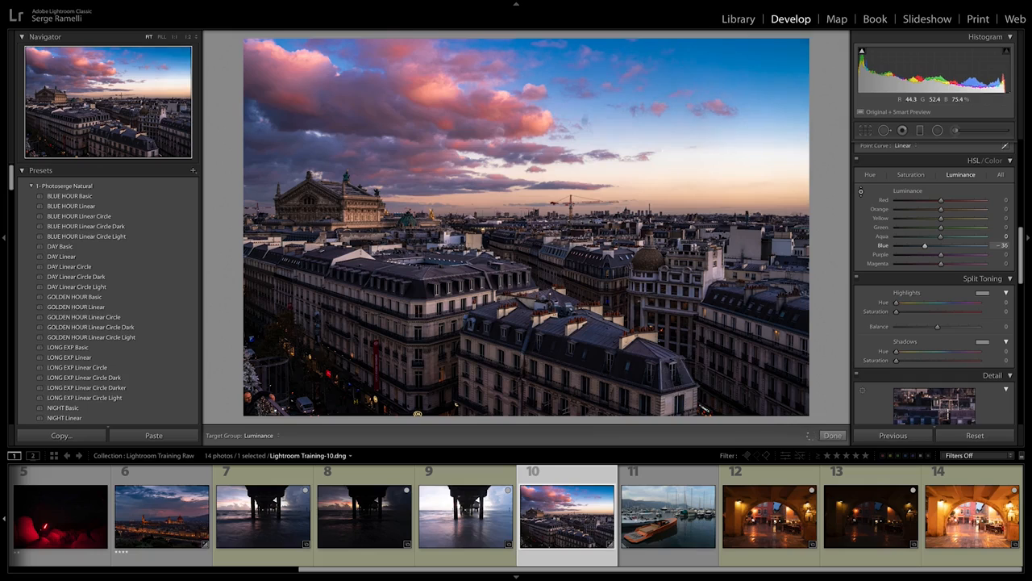
{"action": "left_click_drag", "start_coordinate": [772, 76], "coordinate": [771, 111]}
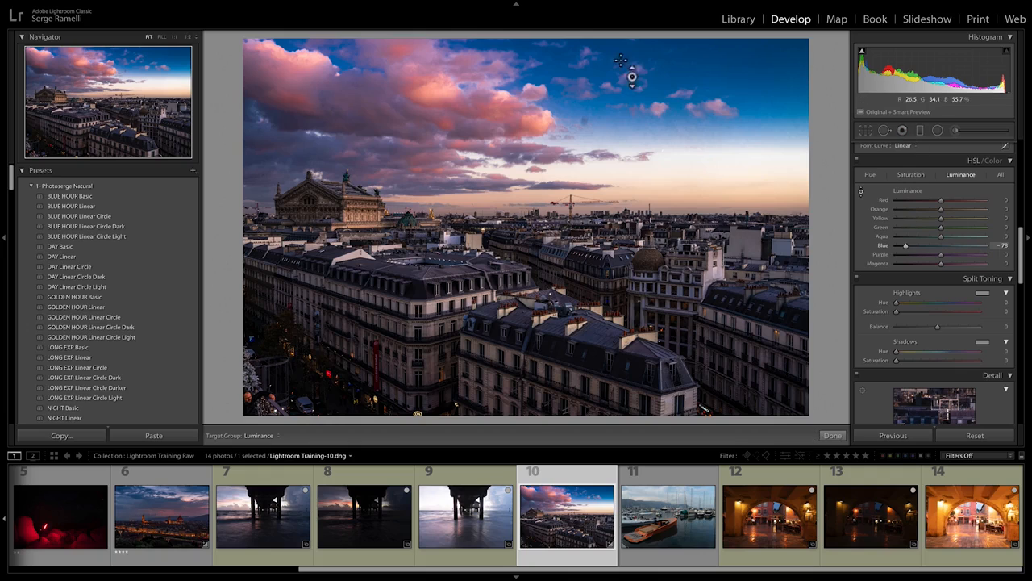
{"action": "left_click", "coordinate": [690, 95]}
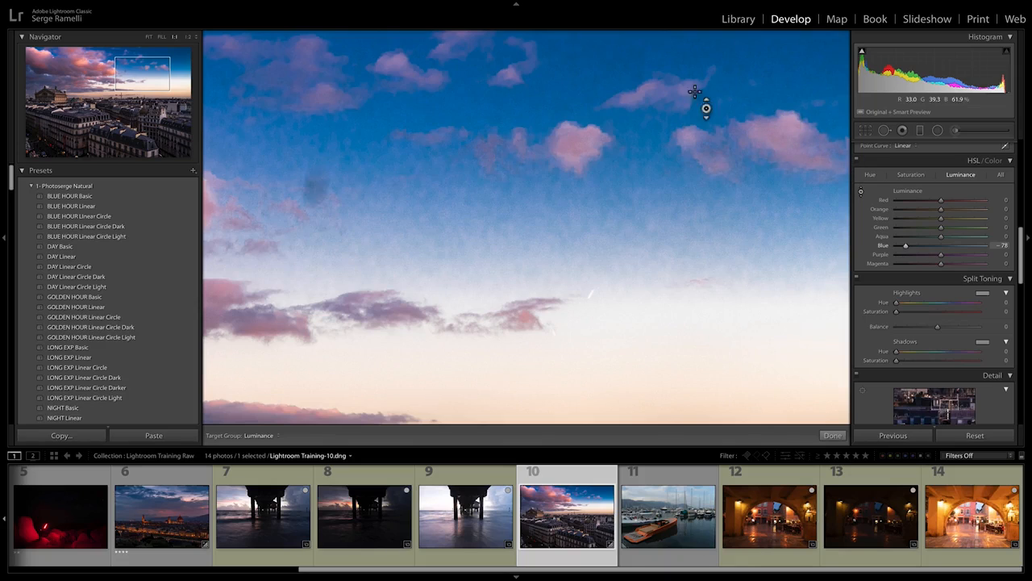
Step: Set the Blue luminance to -11 and brighten the pink clouds to Red +12 and Orange +7
{"action": "left_click_drag", "start_coordinate": [906, 247], "coordinate": [932, 247]}
{"action": "left_click", "coordinate": [726, 220]}
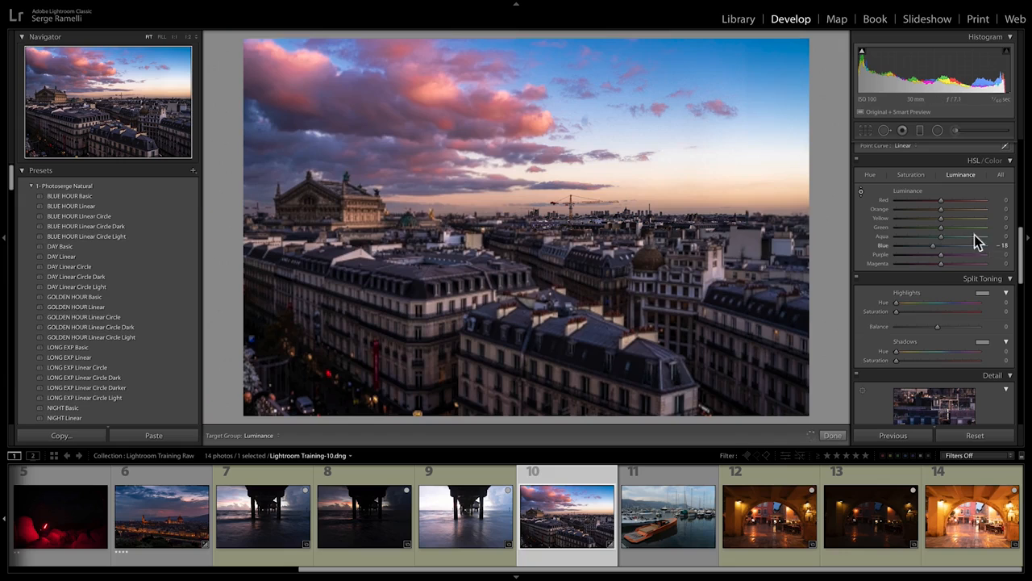
{"action": "double_click", "coordinate": [940, 246]}
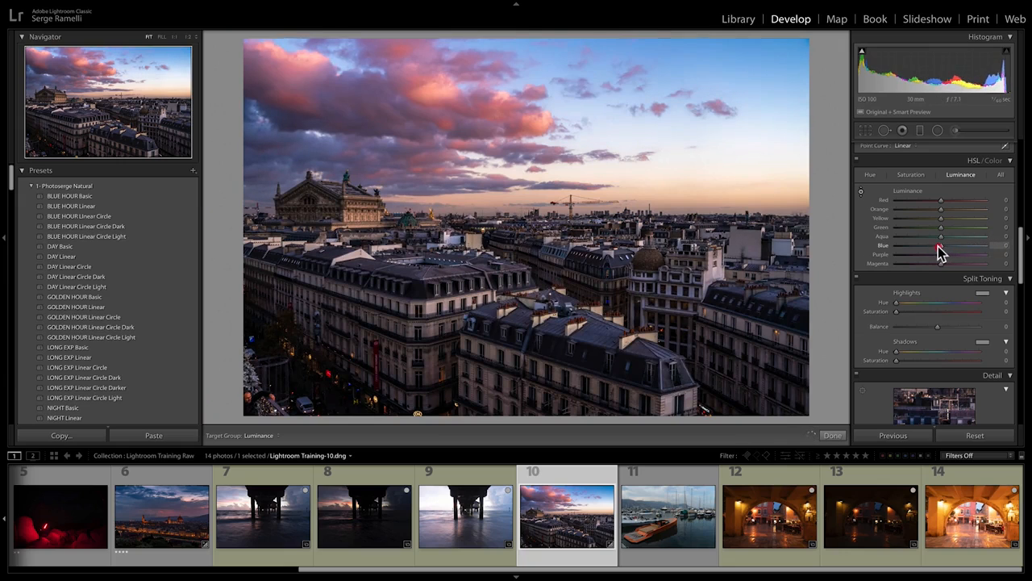
{"action": "left_click_drag", "start_coordinate": [938, 246], "coordinate": [935, 246]}
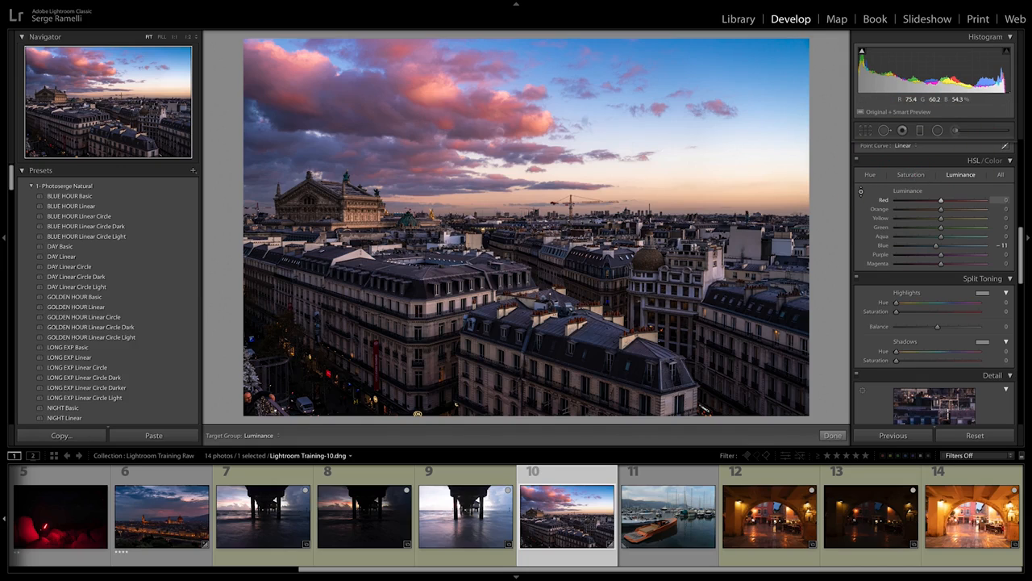
{"action": "mouse_move", "coordinate": [439, 95]}
{"action": "left_mouse_down"}
{"action": "mouse_move", "coordinate": [440, 110]}
{"action": "mouse_move", "coordinate": [440, 97]}
{"action": "left_mouse_up"}
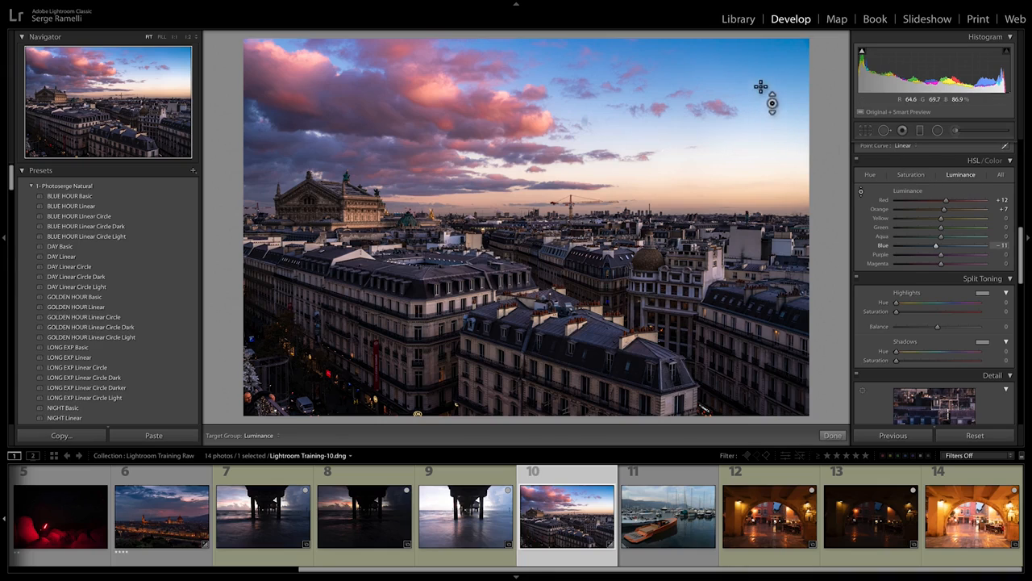
Step: Raise the blue sky's luminance to Blue +2 with targeted adjustment and lower the Red luminance to -3
{"action": "left_click_drag", "start_coordinate": [761, 87], "coordinate": [761, 76]}
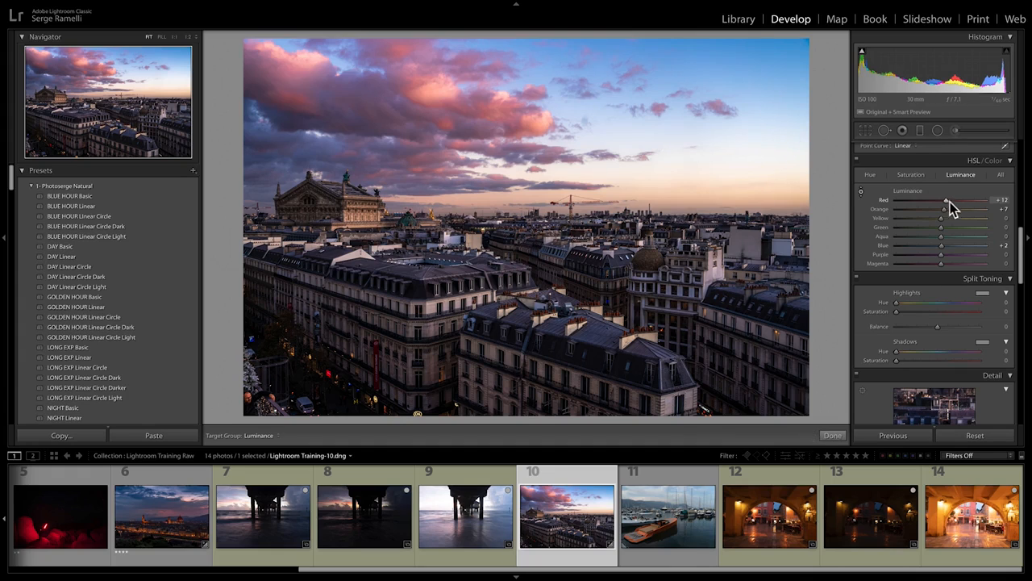
{"action": "mouse_move", "coordinate": [946, 200]}
{"action": "left_mouse_down"}
{"action": "mouse_move", "coordinate": [922, 203]}
{"action": "mouse_move", "coordinate": [995, 202]}
{"action": "mouse_move", "coordinate": [830, 212]}
{"action": "mouse_move", "coordinate": [942, 209]}
{"action": "left_mouse_up"}
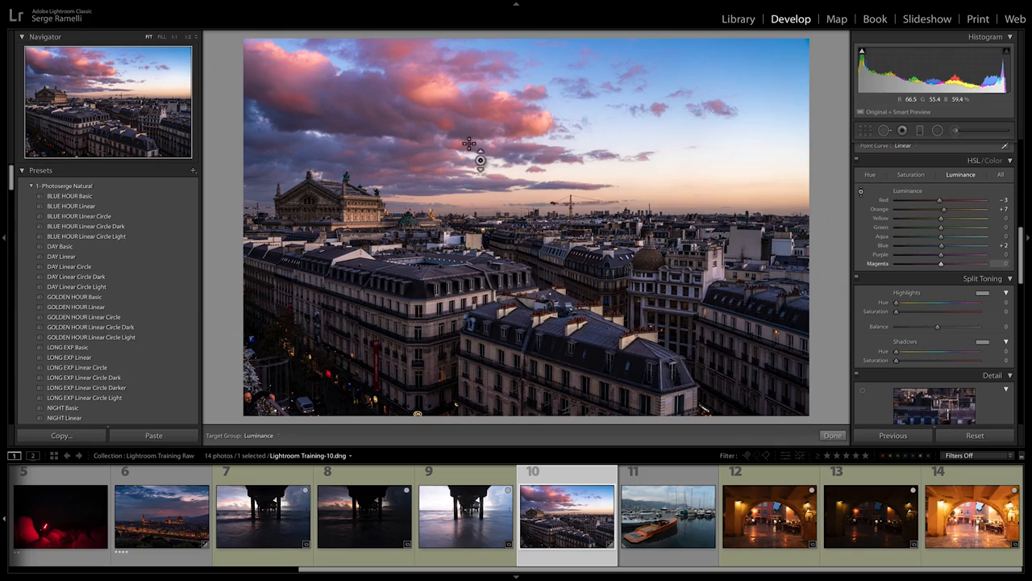
Step: Review the Hue, Saturation and Luminance adjustments made to the photo's colour ranges
{"action": "left_click", "coordinate": [871, 176]}
{"action": "left_click", "coordinate": [910, 176]}
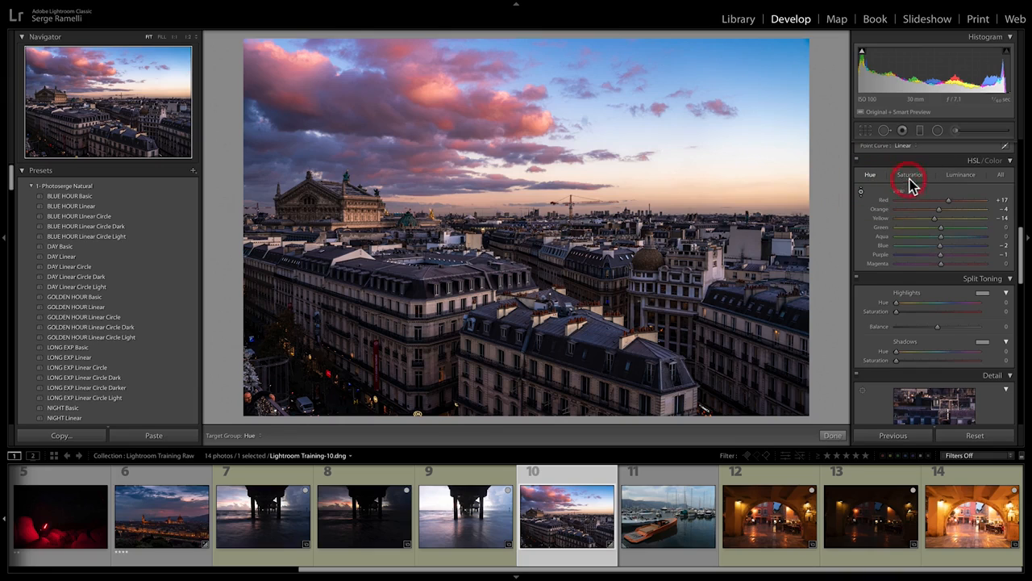
{"action": "left_click", "coordinate": [960, 176]}
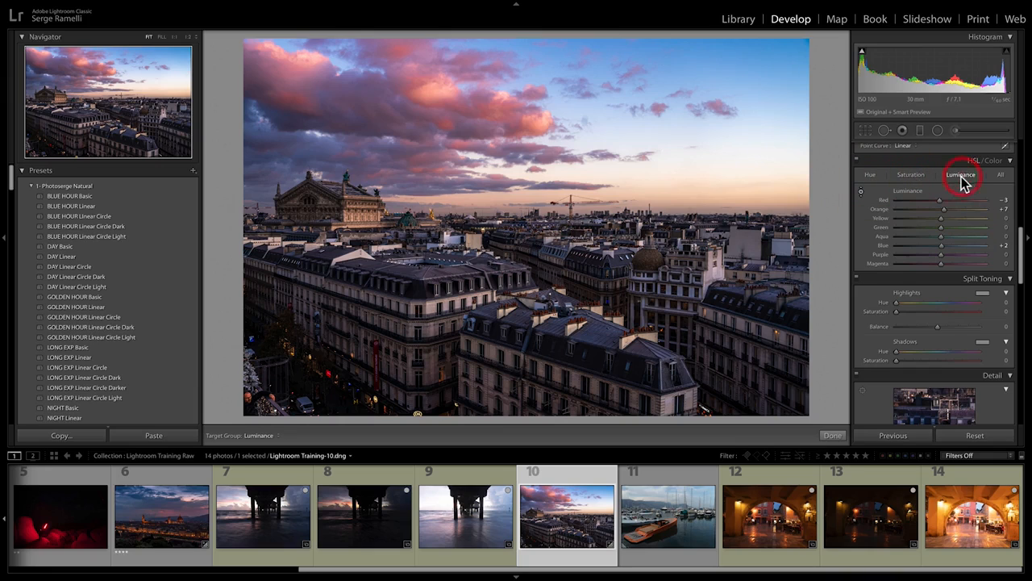
{"action": "left_click", "coordinate": [870, 174]}
{"action": "left_click", "coordinate": [862, 193]}
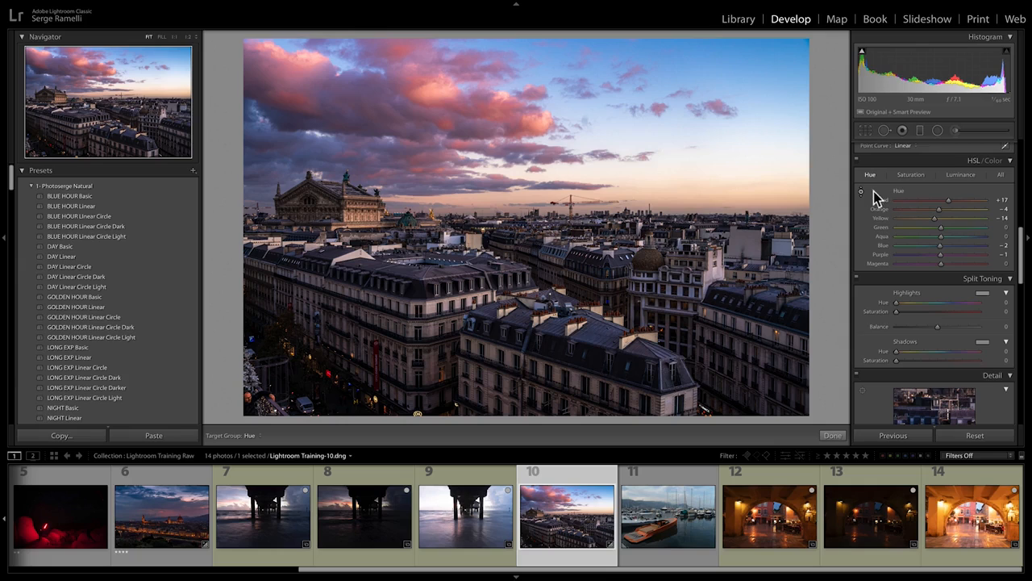
{"action": "left_click", "coordinate": [910, 175]}
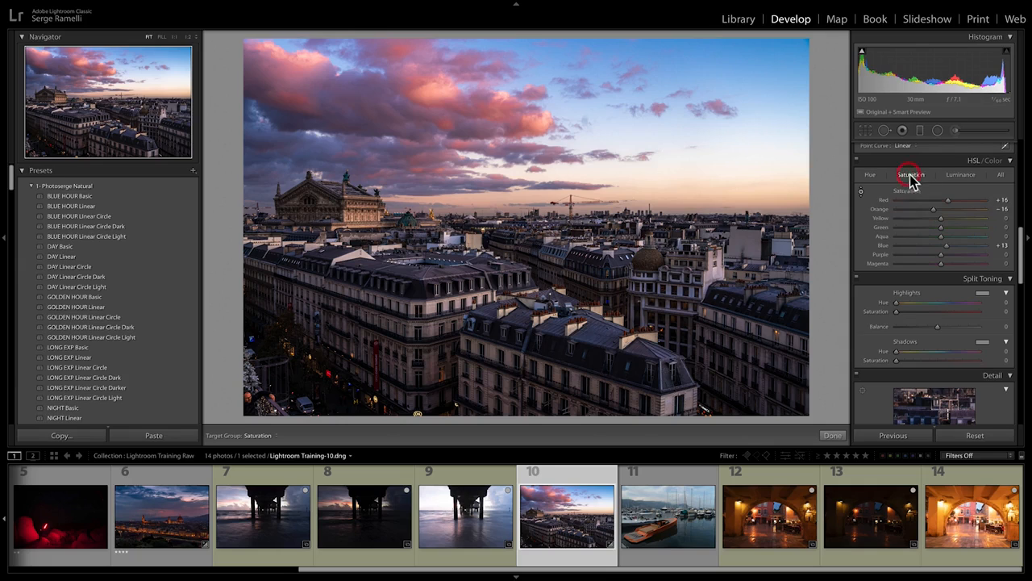
{"action": "left_click", "coordinate": [961, 175]}
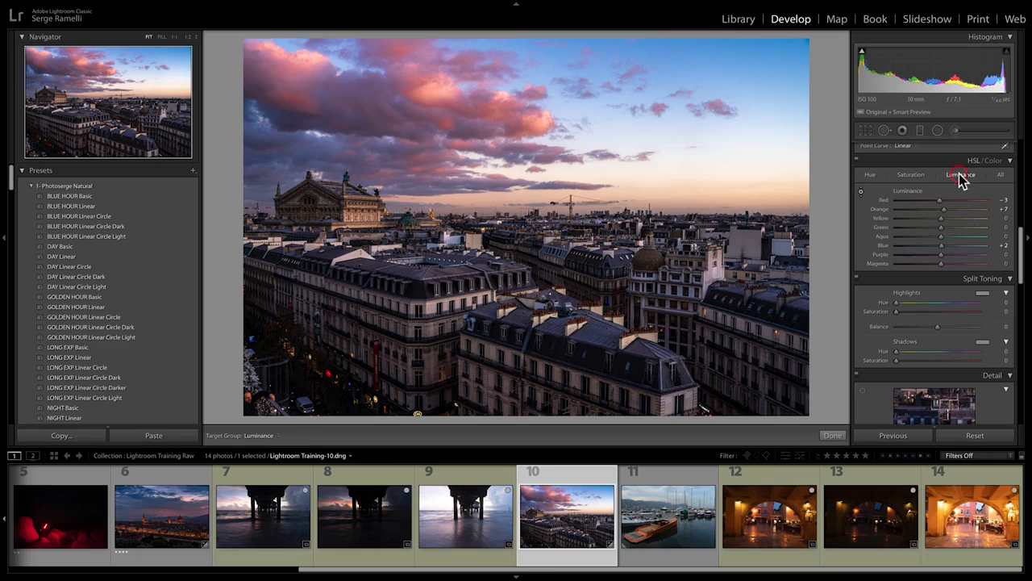